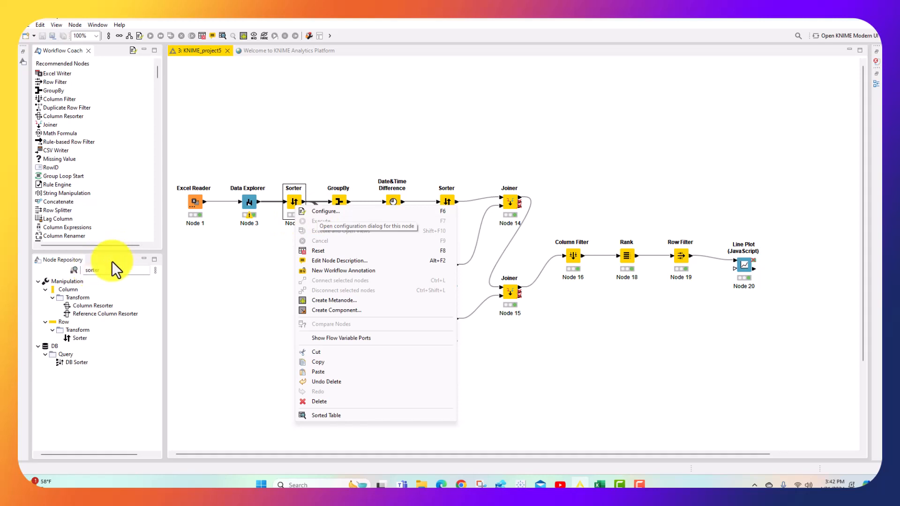
- Review the sorting criteria configured in the Sorter node (Node 4), then close its configuration
{"action": "left_click", "coordinate": [306, 215]}
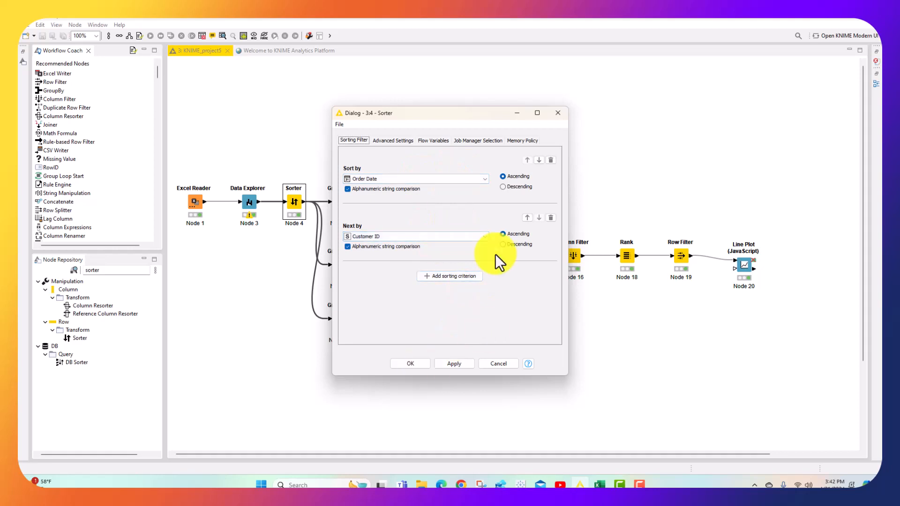
{"action": "left_click", "coordinate": [418, 365]}
{"action": "left_click", "coordinate": [512, 277]}
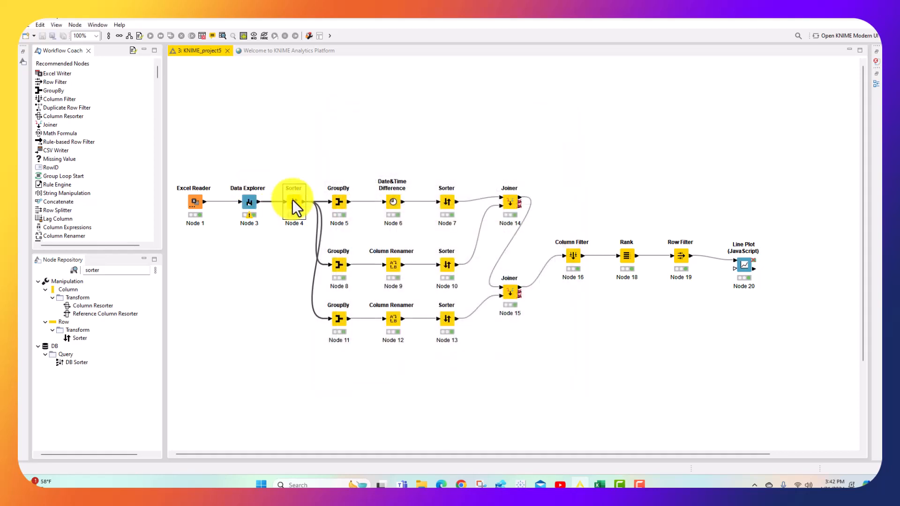
- Inspect the sorted output table of the Sorter node (Node 4) at full window size and close it
{"action": "right_click", "coordinate": [292, 199]}
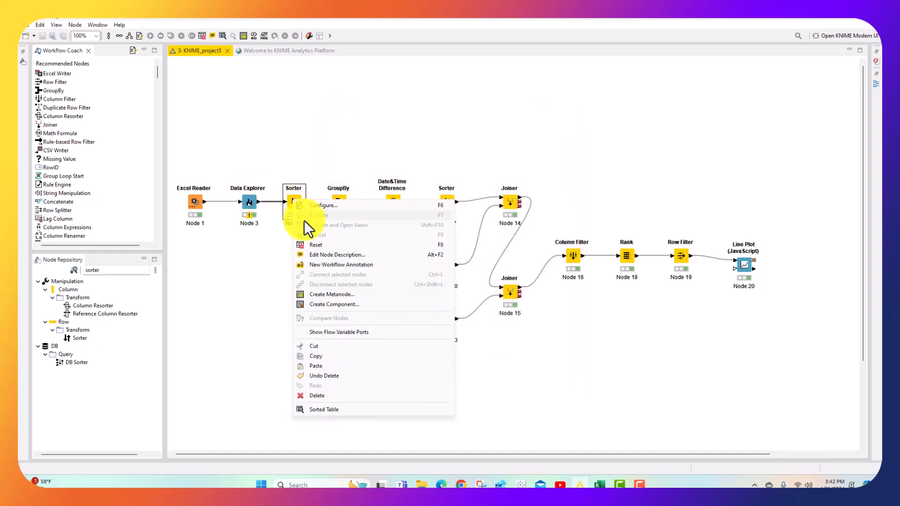
{"action": "left_click", "coordinate": [343, 407]}
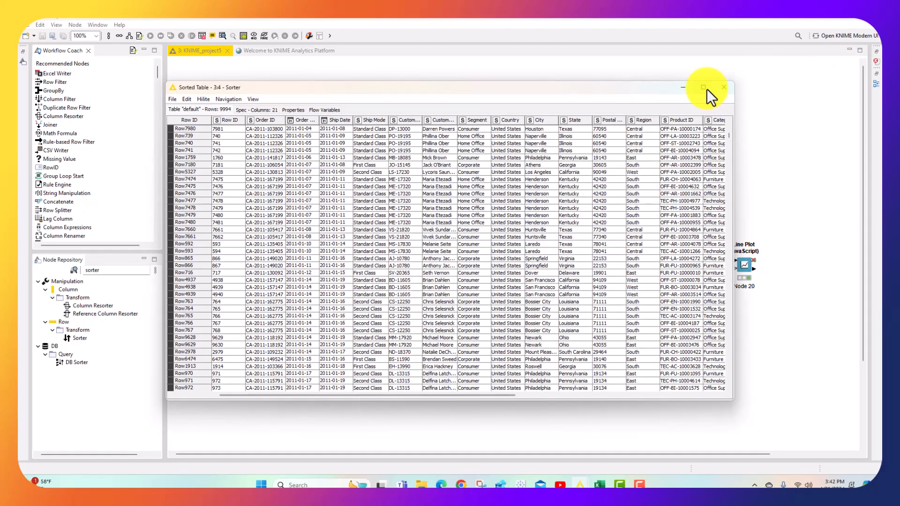
{"action": "left_click", "coordinate": [707, 89]}
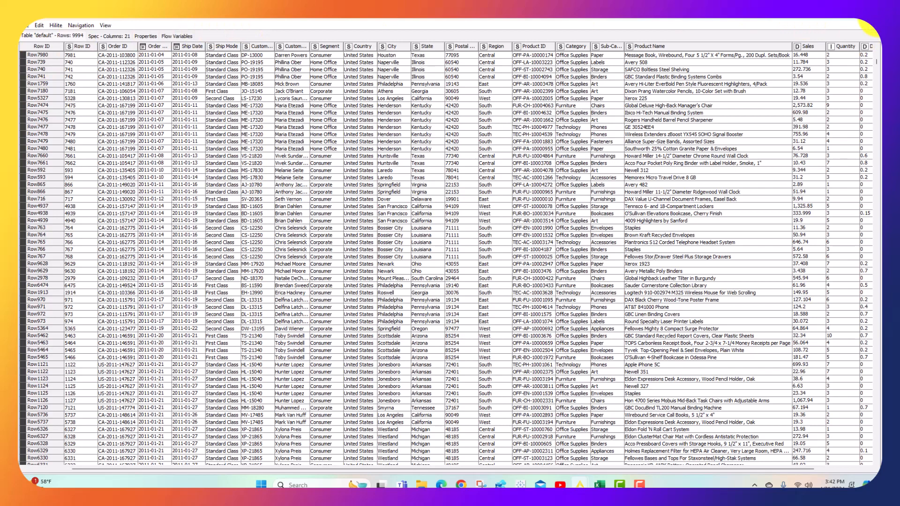
{"action": "left_click", "coordinate": [877, 17]}
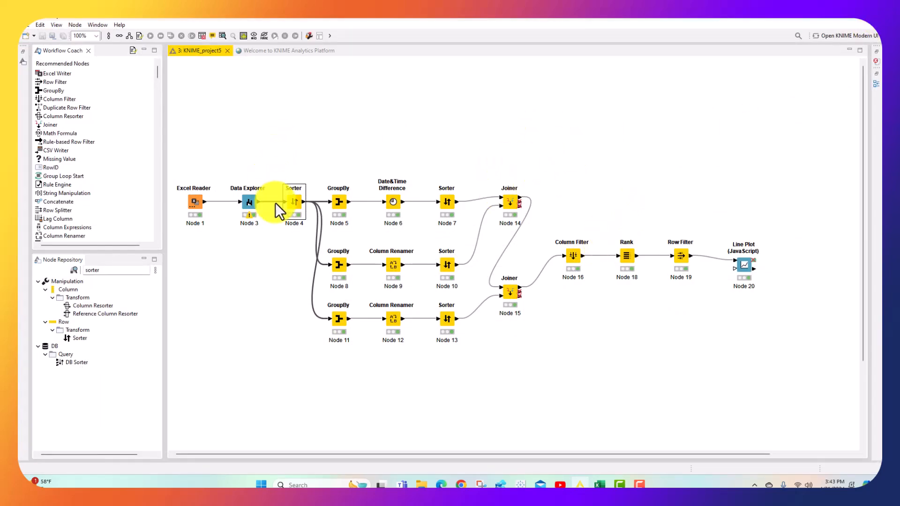
- Review the group column and manual aggregation settings of the GroupBy node (Node 5), leaving without changes
{"action": "left_click", "coordinate": [339, 205]}
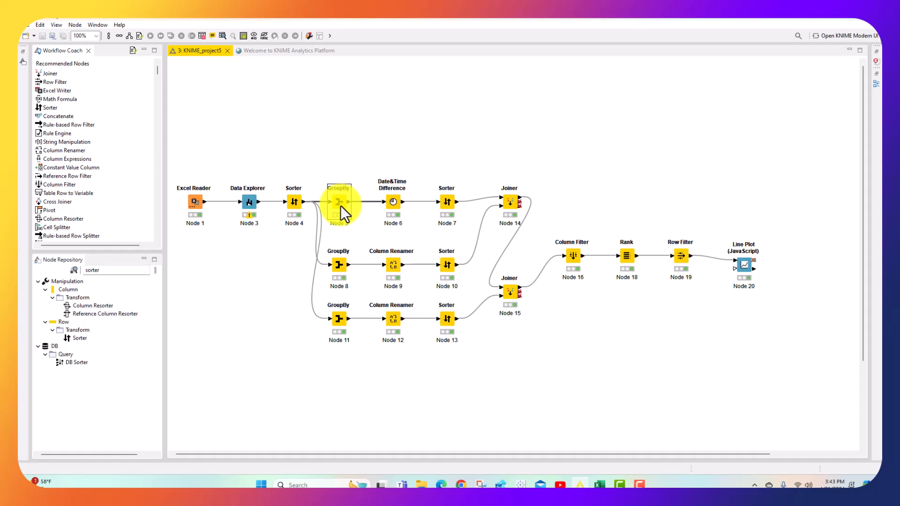
{"action": "right_click", "coordinate": [341, 205]}
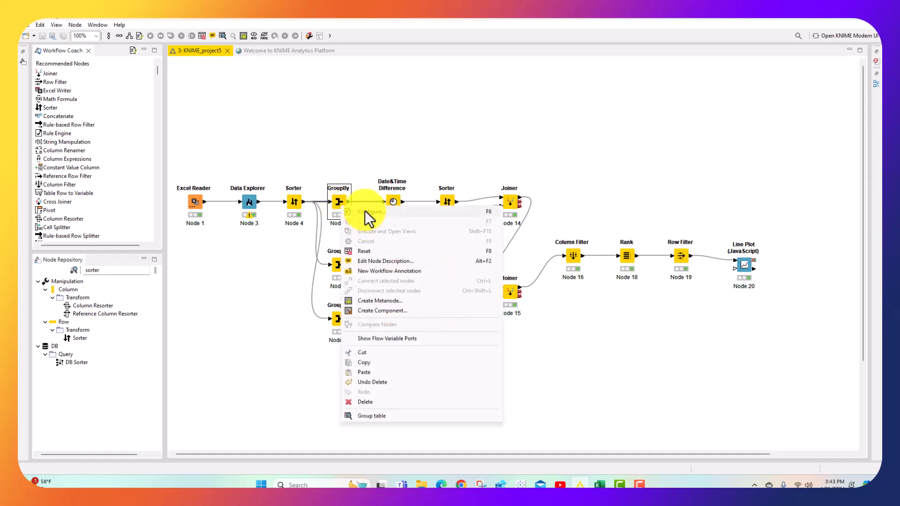
{"action": "left_click", "coordinate": [365, 212]}
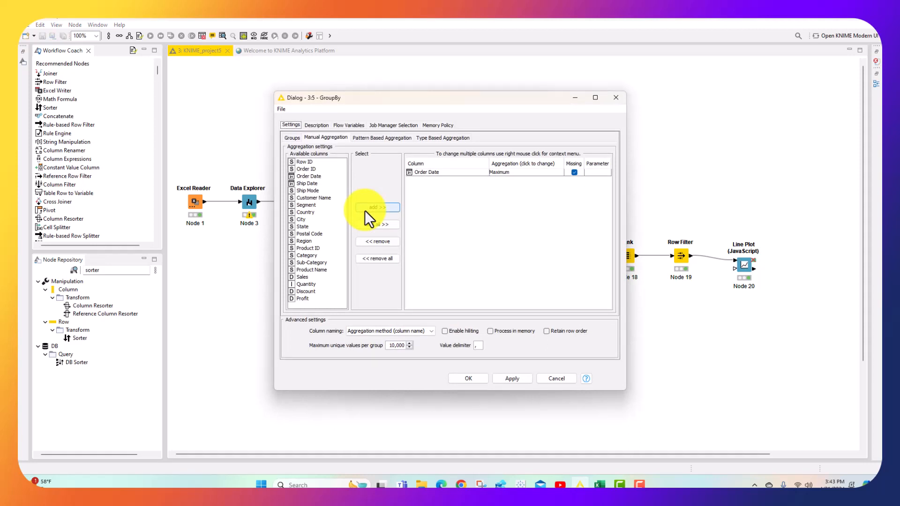
{"action": "left_click", "coordinate": [293, 138]}
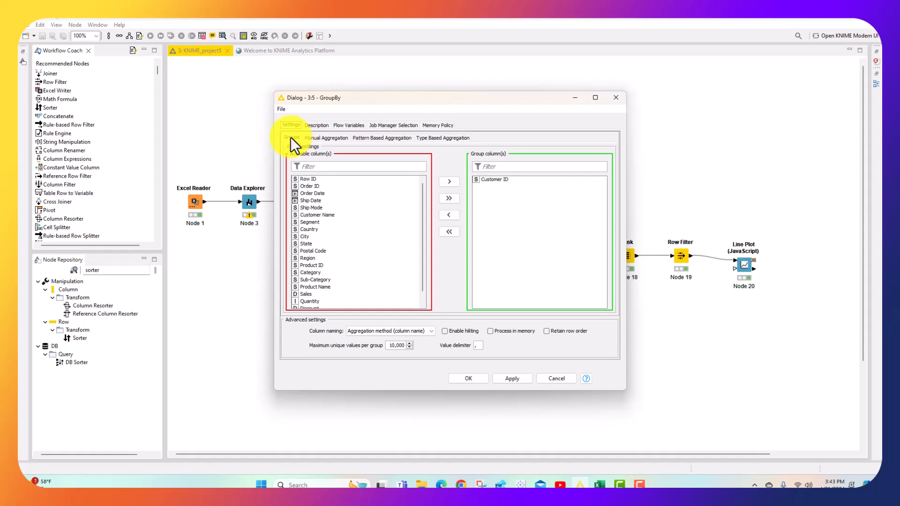
{"action": "left_click", "coordinate": [501, 180]}
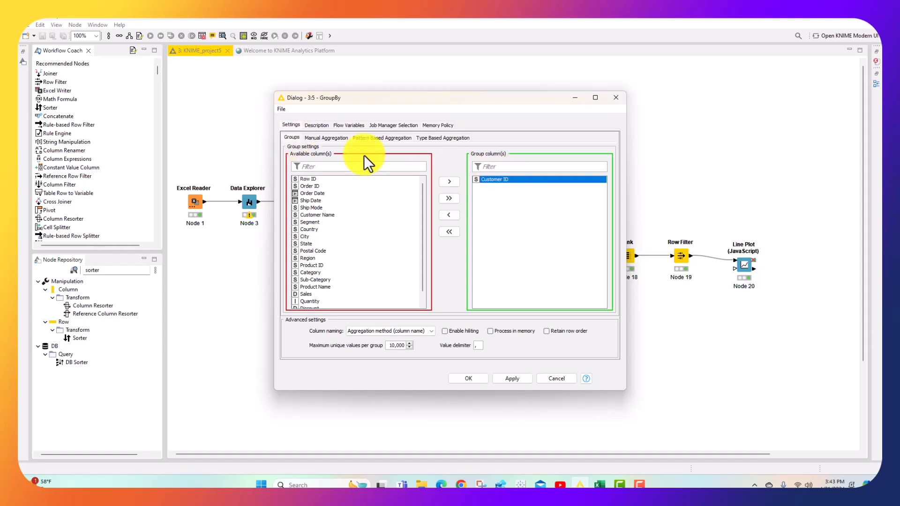
{"action": "left_click", "coordinate": [331, 137]}
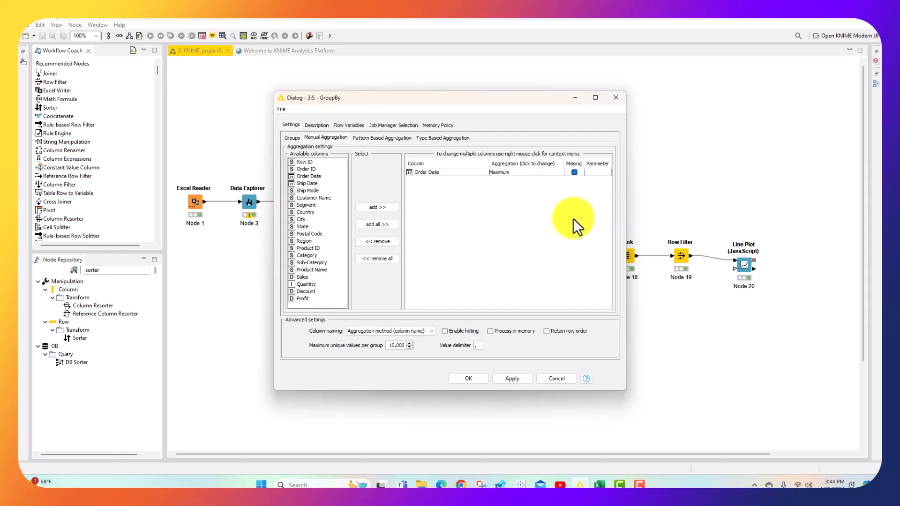
{"action": "left_click", "coordinate": [556, 380]}
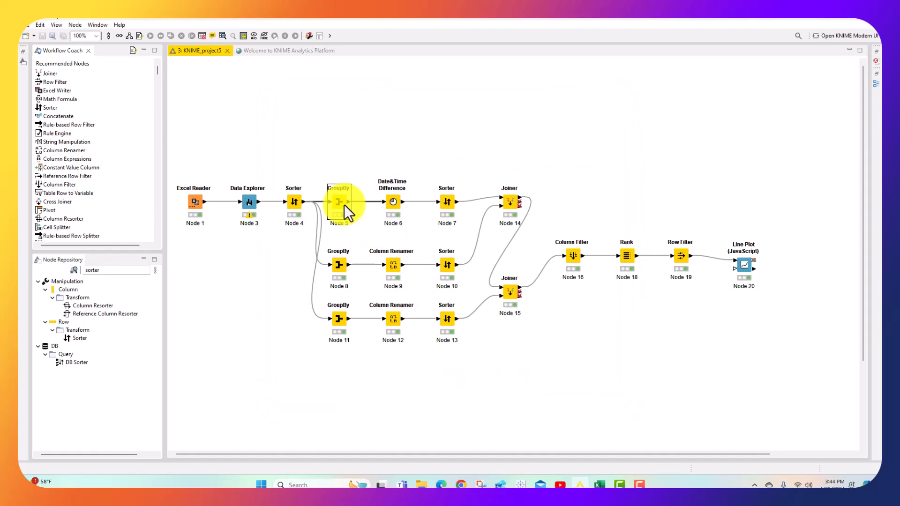
- Examine the GroupBy node's (Node 5) group table with the Customer ID and Max(Order Date) columns widened, and close it
{"action": "right_click", "coordinate": [344, 205]}
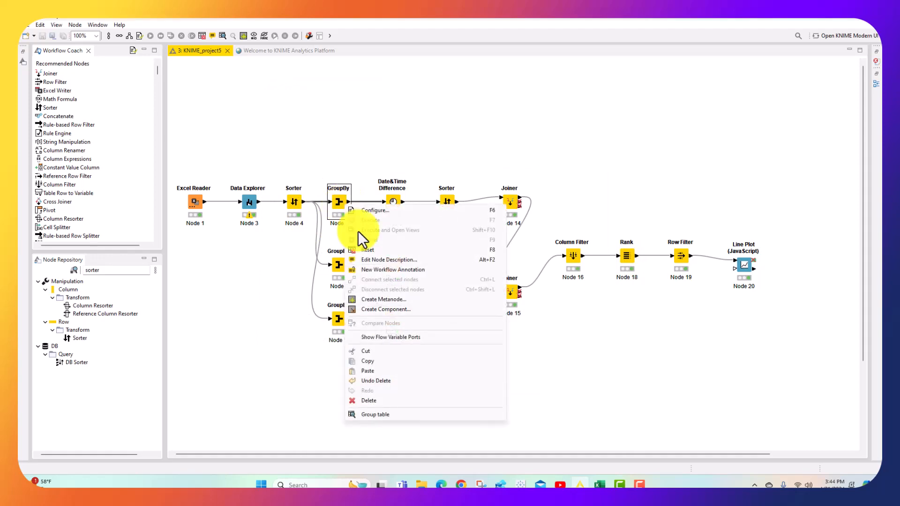
{"action": "left_click", "coordinate": [375, 414]}
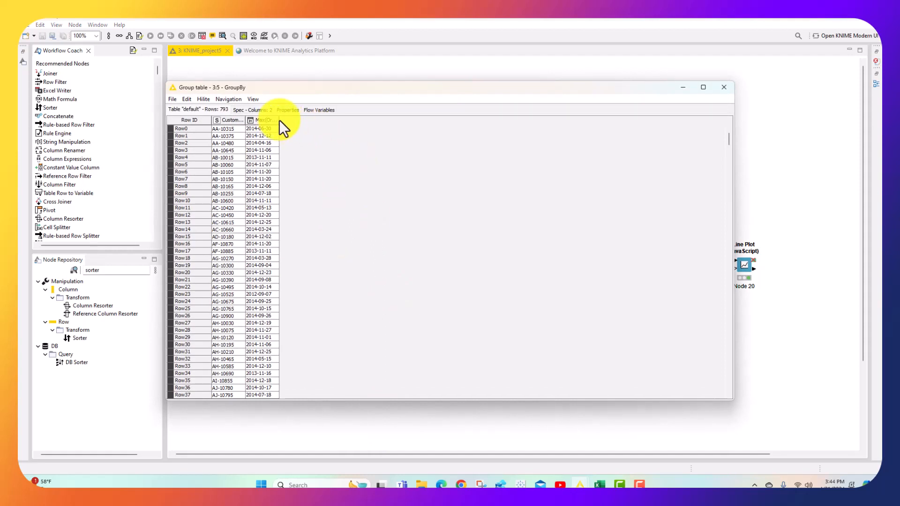
{"action": "left_click_drag", "start_coordinate": [280, 120], "coordinate": [335, 121]}
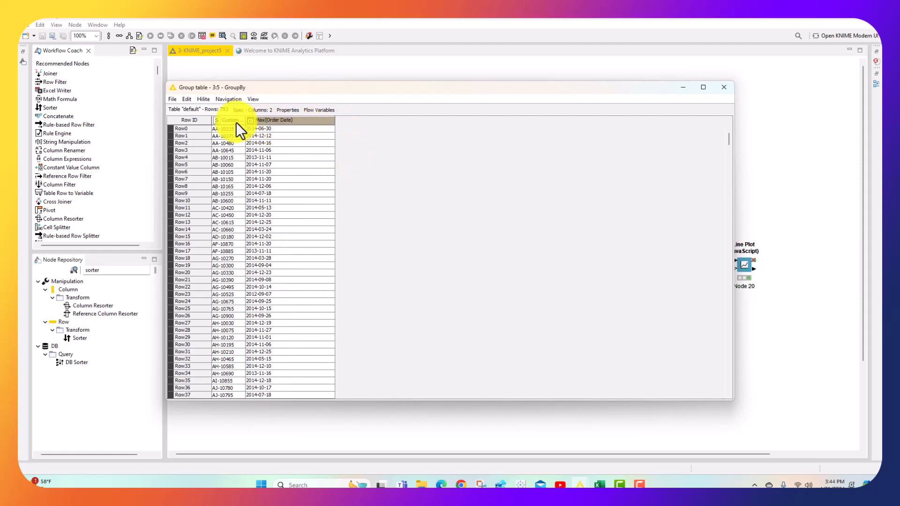
{"action": "left_click_drag", "start_coordinate": [245, 120], "coordinate": [291, 120]}
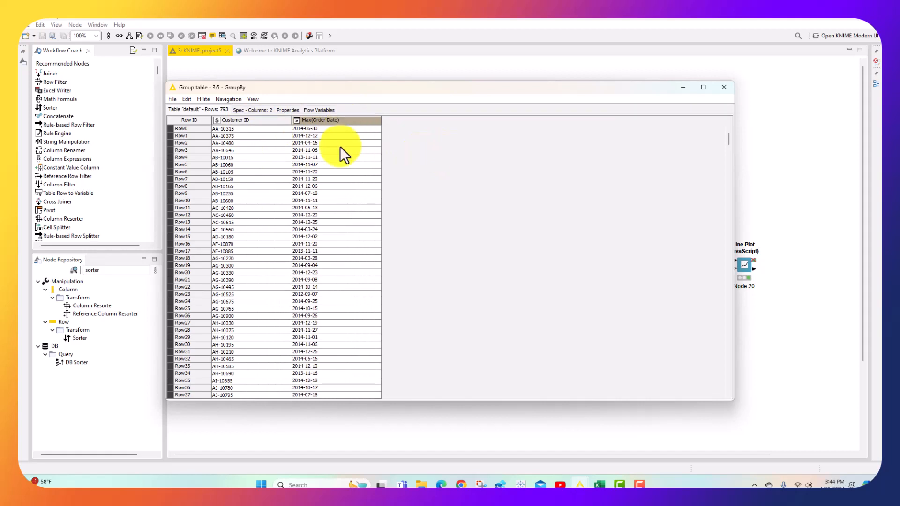
{"action": "left_click", "coordinate": [725, 88]}
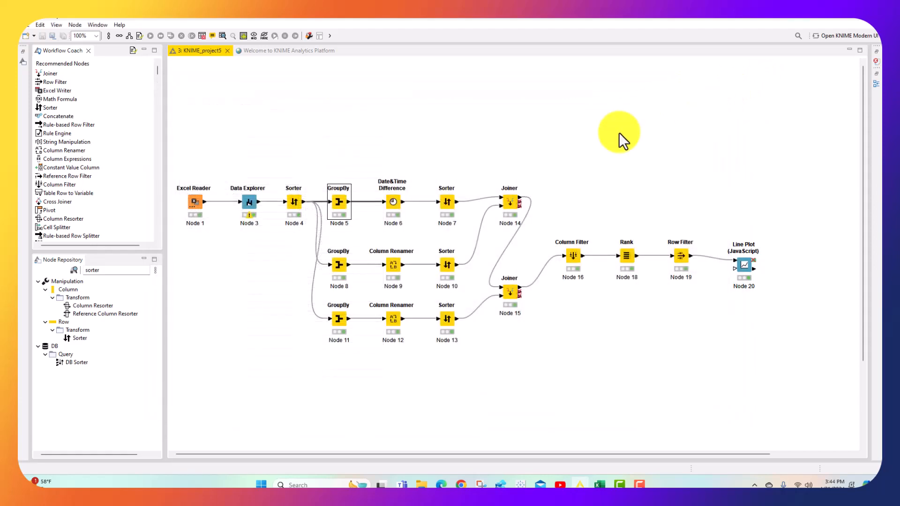
- Recheck which column the GroupBy node (Node 5) groups by and how it aggregates Order Date, then cancel the configuration
{"action": "right_click", "coordinate": [339, 203]}
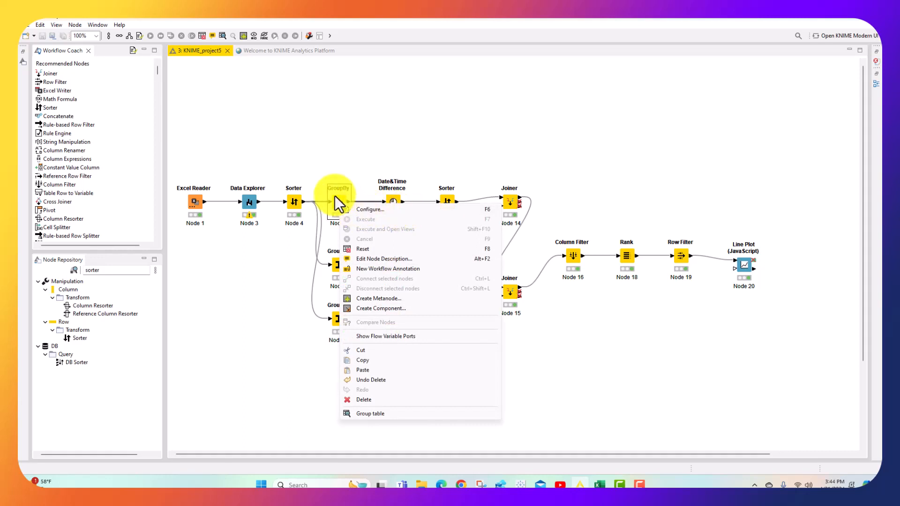
{"action": "left_click", "coordinate": [335, 196]}
{"action": "right_click", "coordinate": [337, 201]}
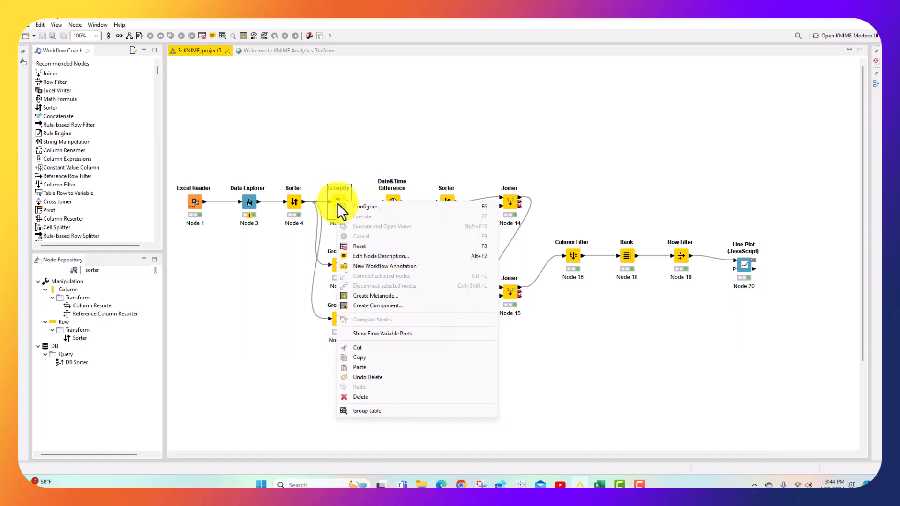
{"action": "left_click", "coordinate": [384, 207]}
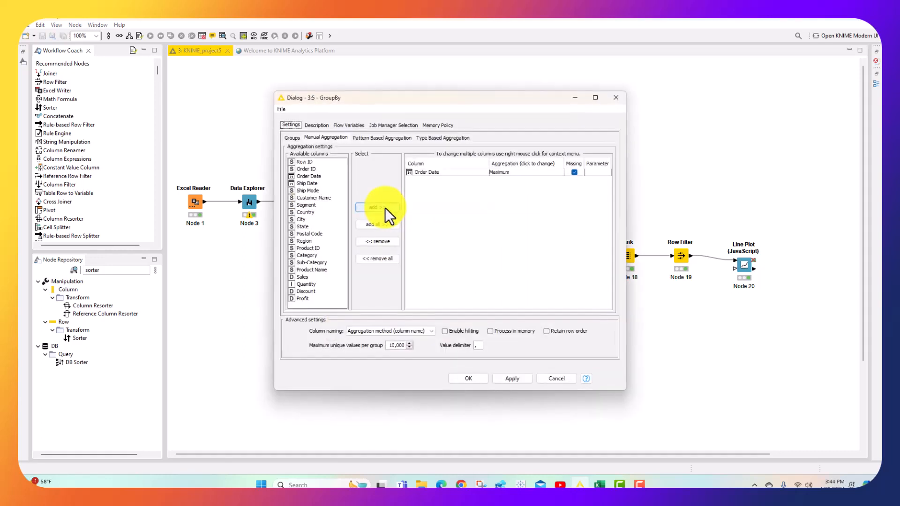
{"action": "left_click", "coordinate": [296, 137]}
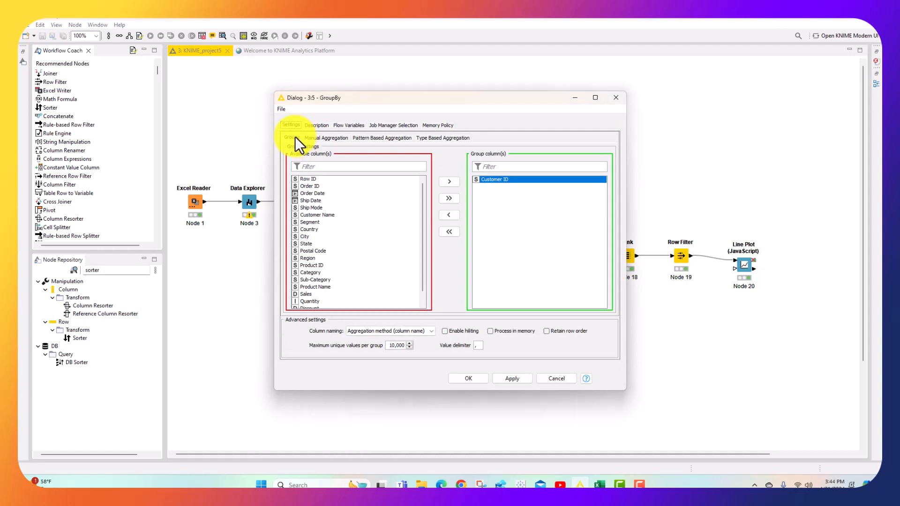
{"action": "left_click", "coordinate": [511, 180]}
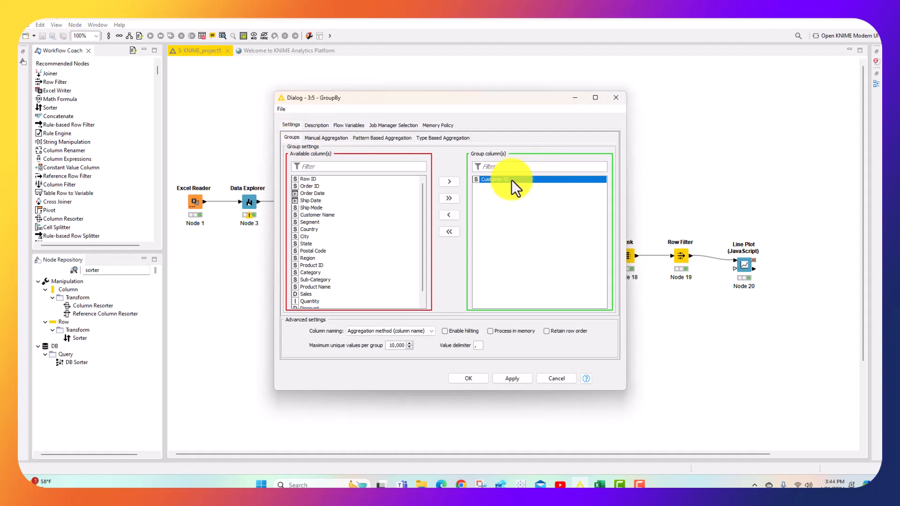
{"action": "left_click", "coordinate": [322, 137]}
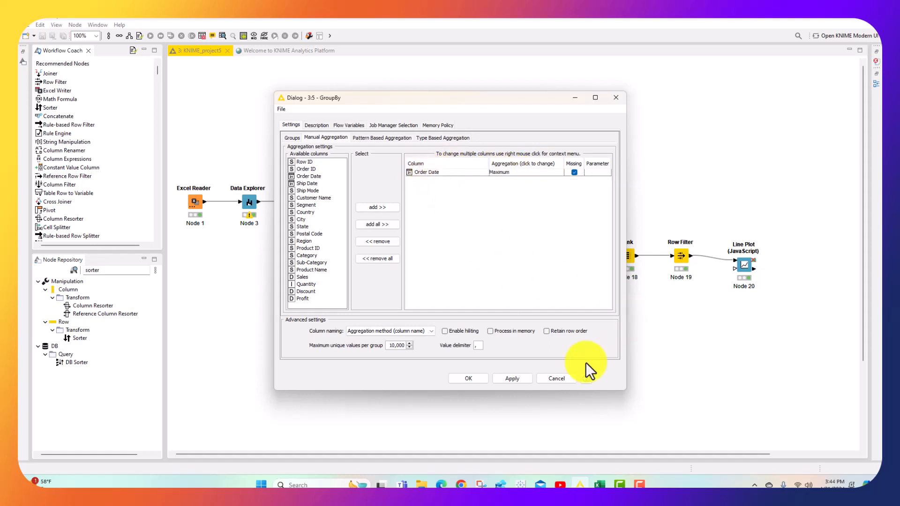
{"action": "left_click", "coordinate": [558, 379]}
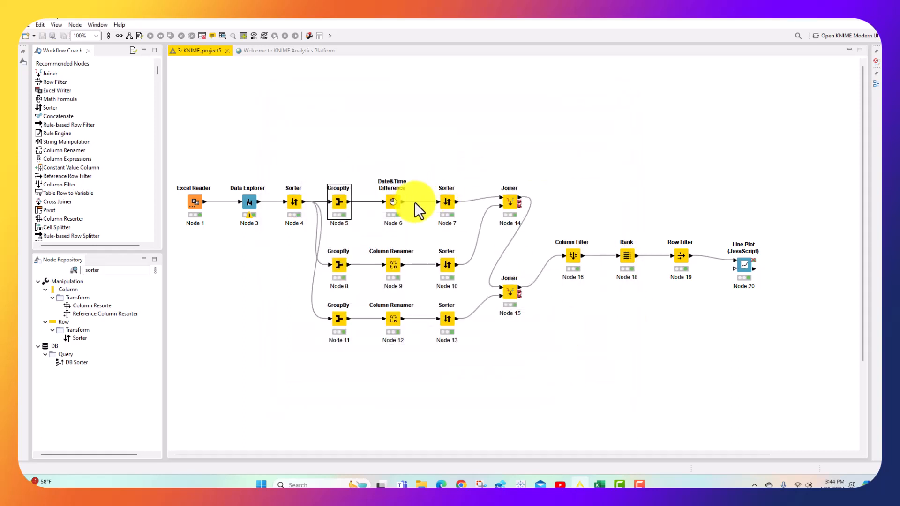
- Reopen the group table of the GroupBy node (Node 5), examine the first customer's latest order date, and close it
{"action": "right_click", "coordinate": [339, 203]}
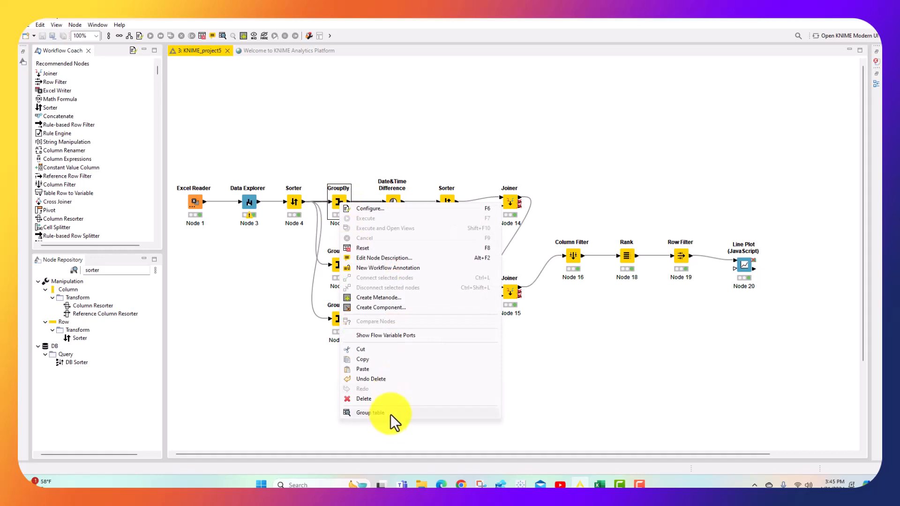
{"action": "left_click", "coordinate": [391, 415]}
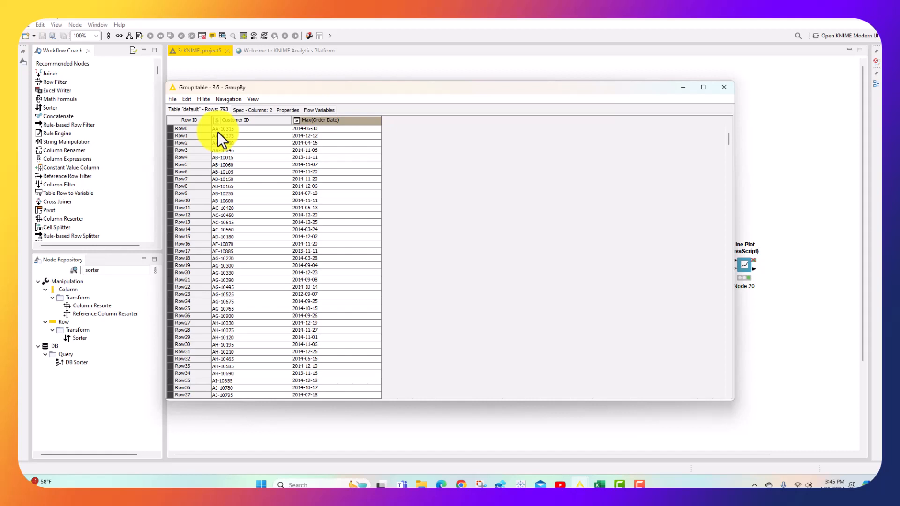
{"action": "left_click", "coordinate": [312, 128]}
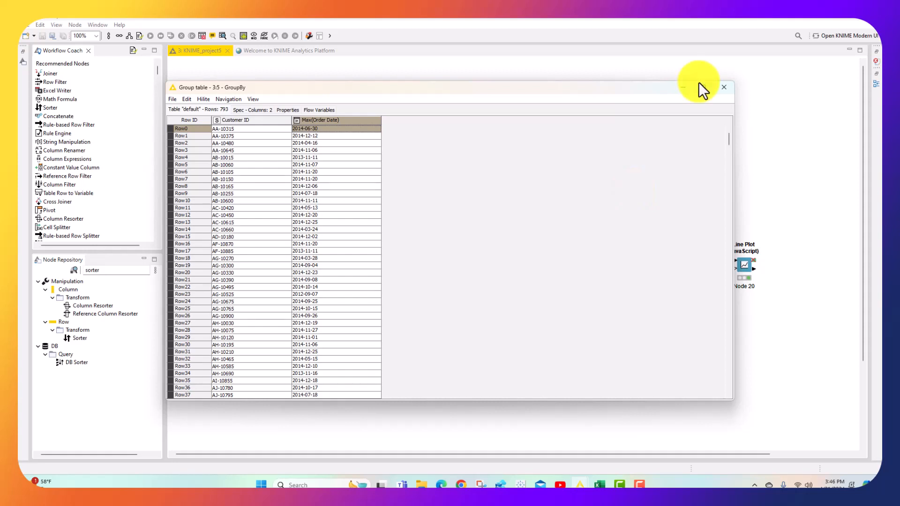
{"action": "left_click", "coordinate": [724, 88]}
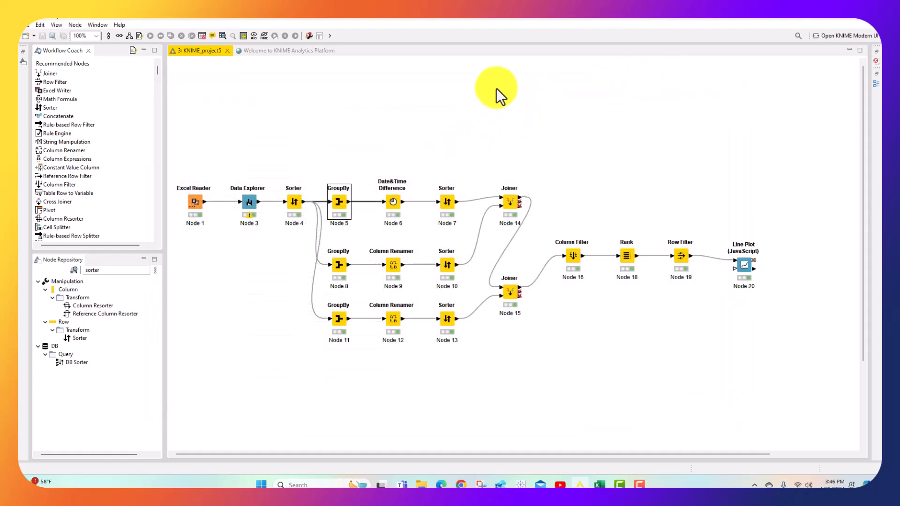
- Review the base column, fixed date, granularity and new column name in the Date&Time Difference node (Node 6), leaving without changes
{"action": "left_click", "coordinate": [396, 205]}
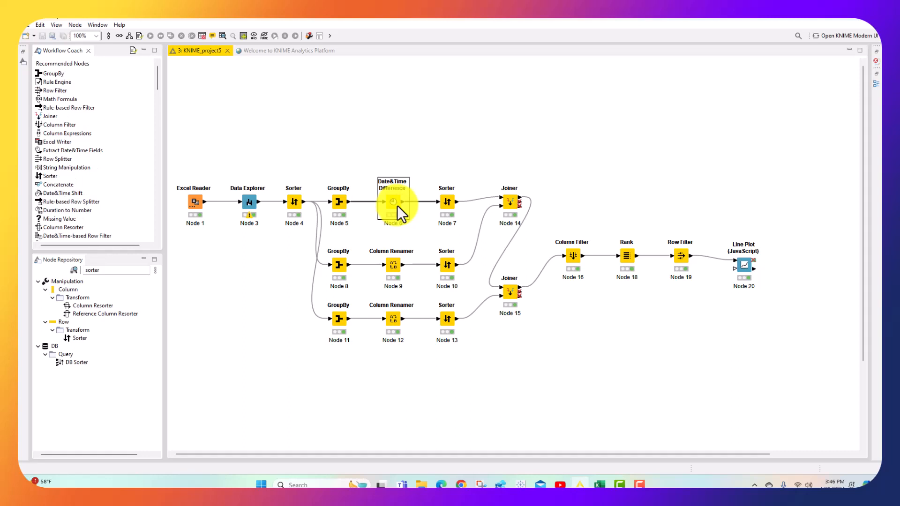
{"action": "right_click", "coordinate": [398, 206]}
{"action": "left_click", "coordinate": [412, 210]}
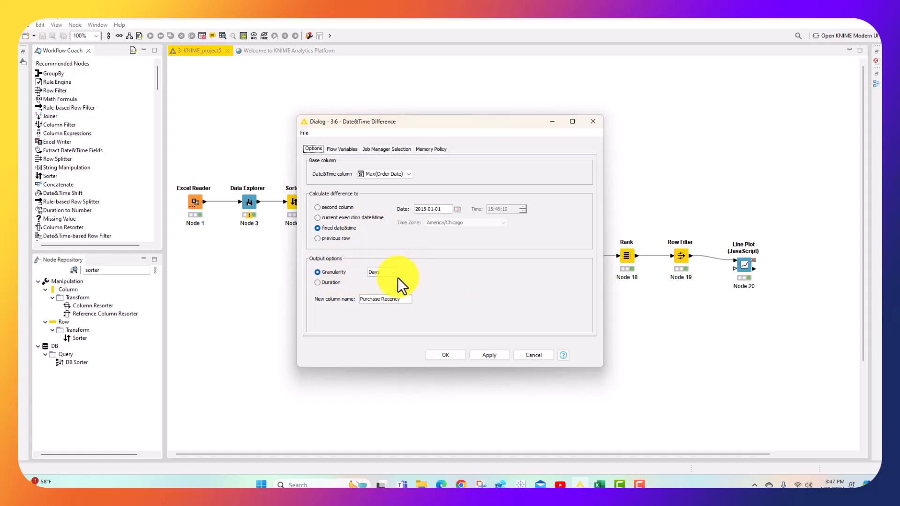
{"action": "left_click", "coordinate": [544, 355]}
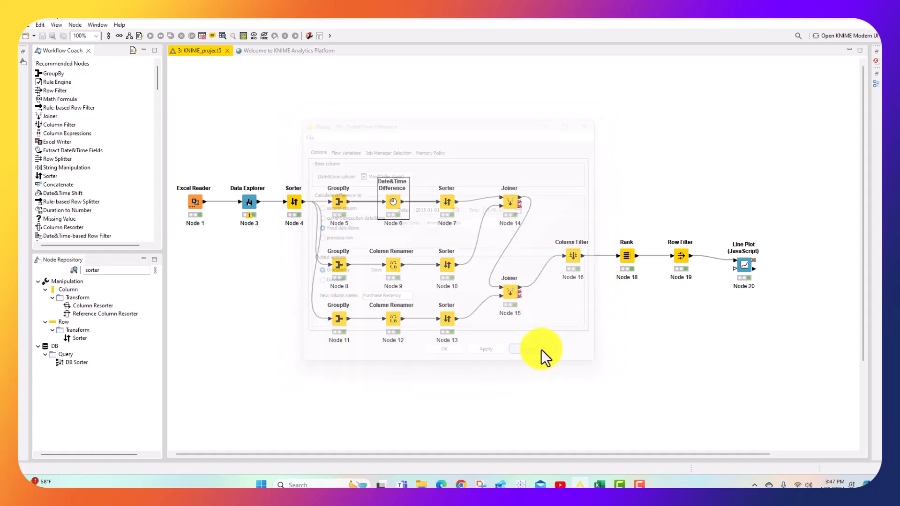
- Examine the Date&Time Difference node's (Node 6) output table with Purchase Recency and Max(Order Date) widened, selecting the first row's order date
{"action": "right_click", "coordinate": [395, 202]}
{"action": "left_click", "coordinate": [446, 412]}
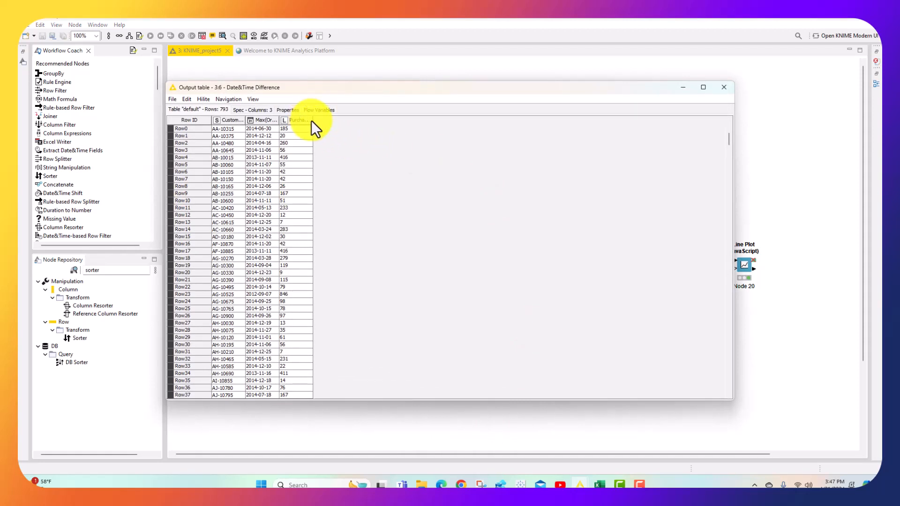
{"action": "left_click_drag", "start_coordinate": [313, 121], "coordinate": [370, 126]}
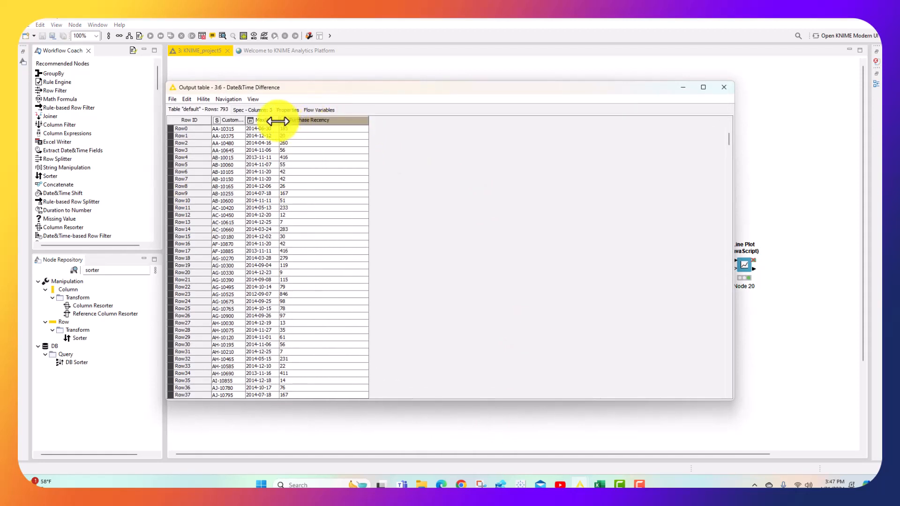
{"action": "left_click_drag", "start_coordinate": [279, 121], "coordinate": [358, 120]}
{"action": "left_click", "coordinate": [395, 131]}
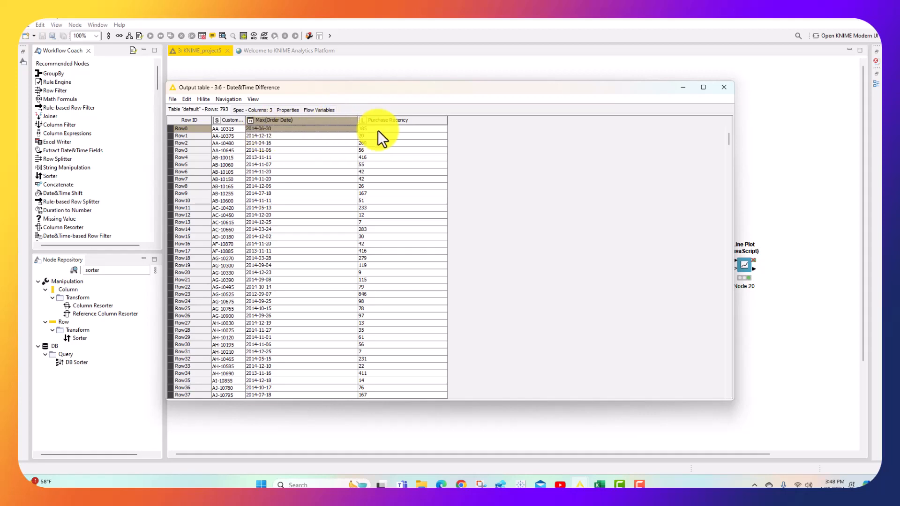
- Close the Date&Time Difference output table and review the Sorter node's (Node 7) sort column and order, leaving without changes
{"action": "left_click", "coordinate": [724, 89]}
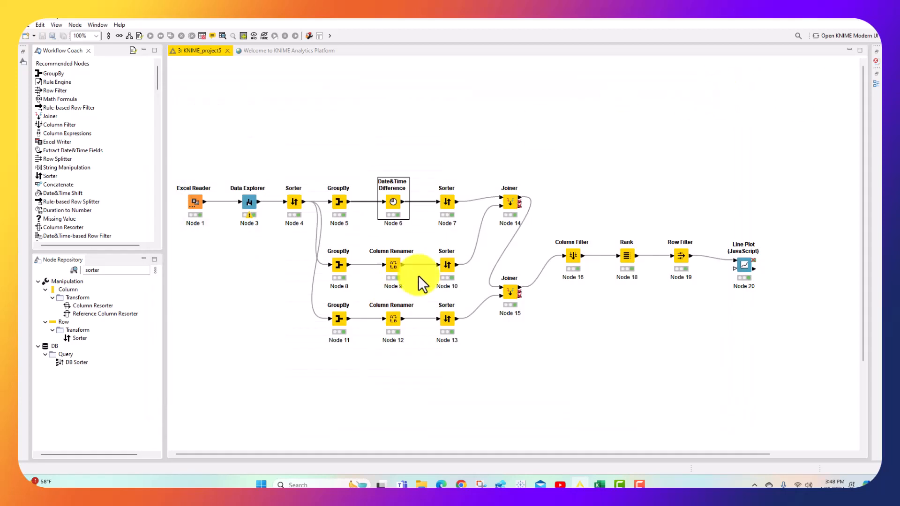
{"action": "right_click", "coordinate": [446, 202]}
{"action": "left_click", "coordinate": [463, 207]}
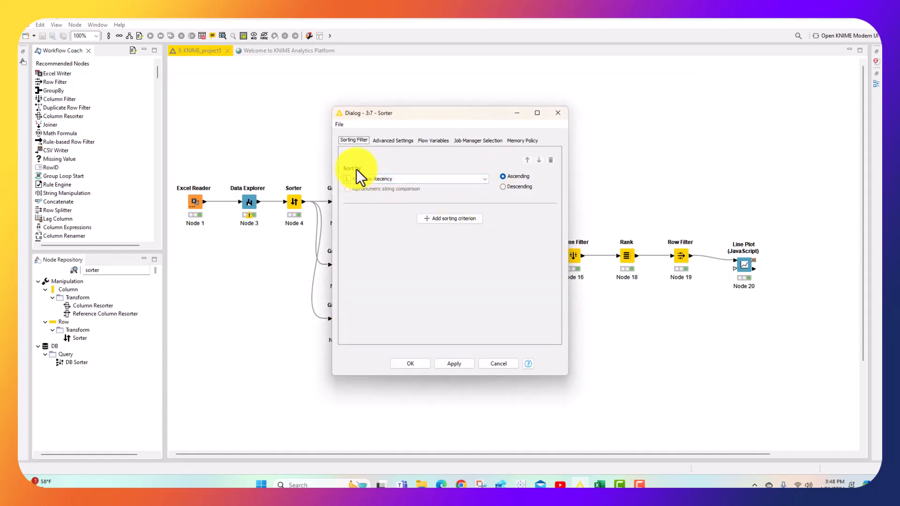
{"action": "left_click_drag", "start_coordinate": [407, 113], "coordinate": [592, 92]}
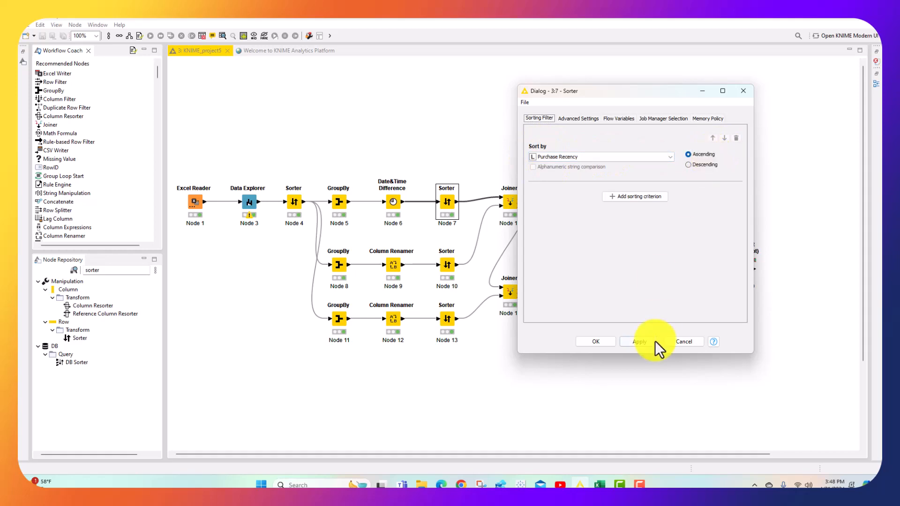
{"action": "left_click", "coordinate": [683, 340]}
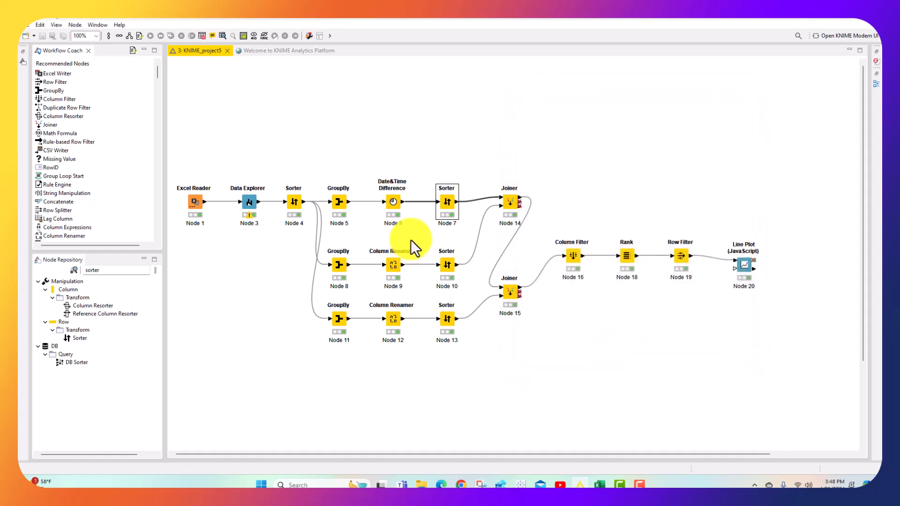
- Examine the sorted table of the Sorter node (Node 7) with Purchase Recency and Max(Order Date) widened, selecting the first row's recency
{"action": "right_click", "coordinate": [443, 199]}
{"action": "left_click", "coordinate": [475, 410]}
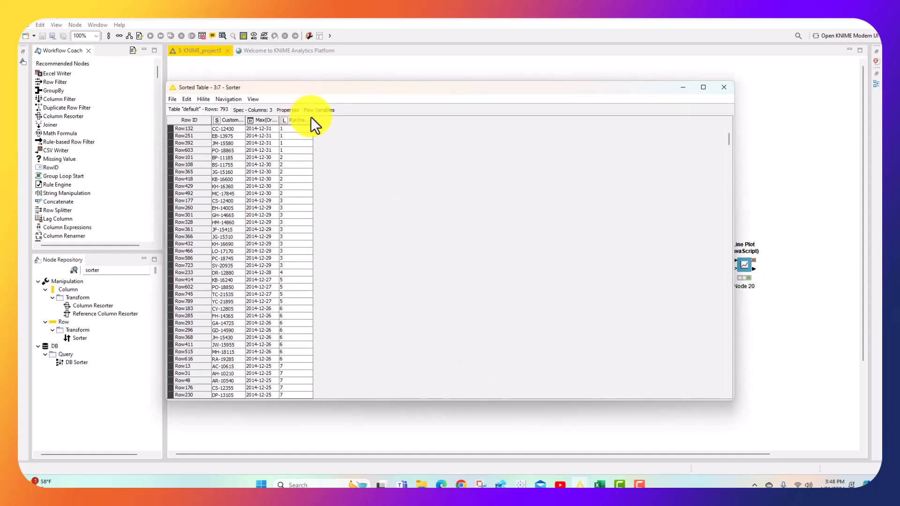
{"action": "left_click_drag", "start_coordinate": [313, 120], "coordinate": [401, 121]}
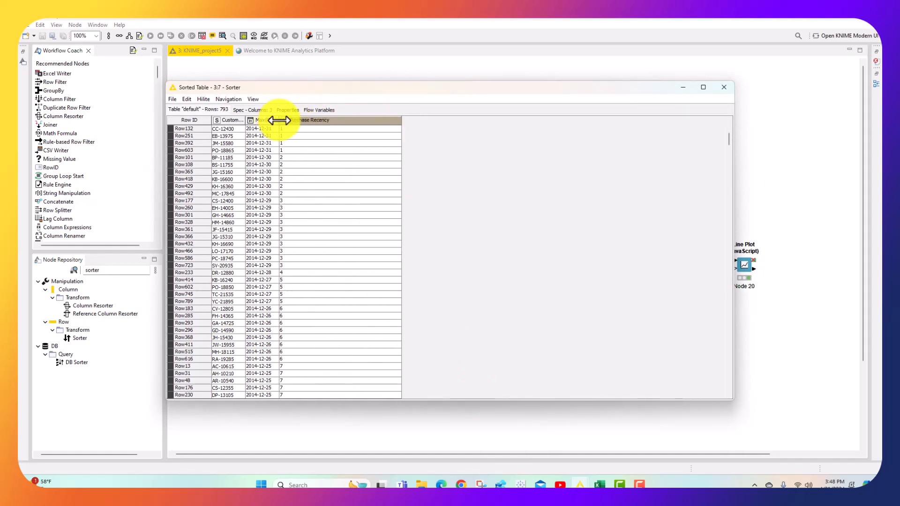
{"action": "left_click_drag", "start_coordinate": [279, 120], "coordinate": [328, 120]}
{"action": "left_click", "coordinate": [350, 129]}
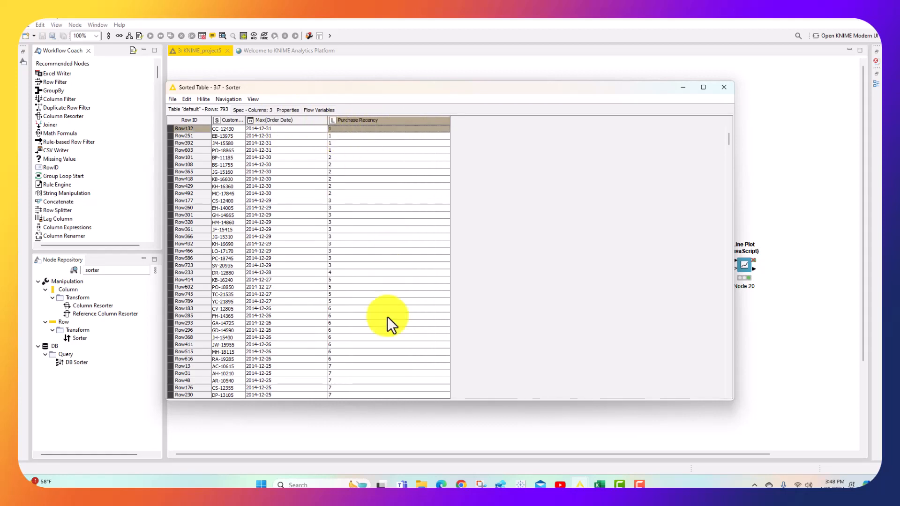
- Examine the least recent customers at the end of the sorted table, select the last row's order date, return to the start and close it
{"action": "left_click_drag", "start_coordinate": [730, 140], "coordinate": [717, 414]}
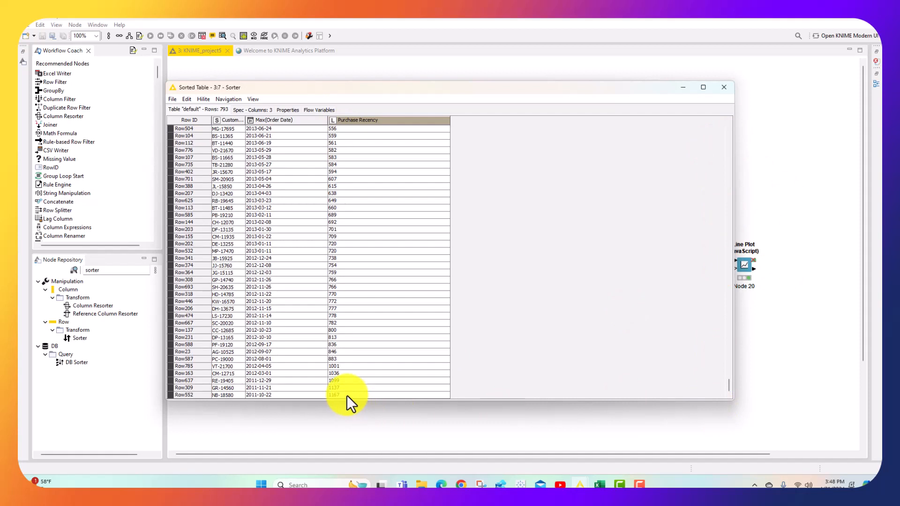
{"action": "left_click", "coordinate": [302, 397]}
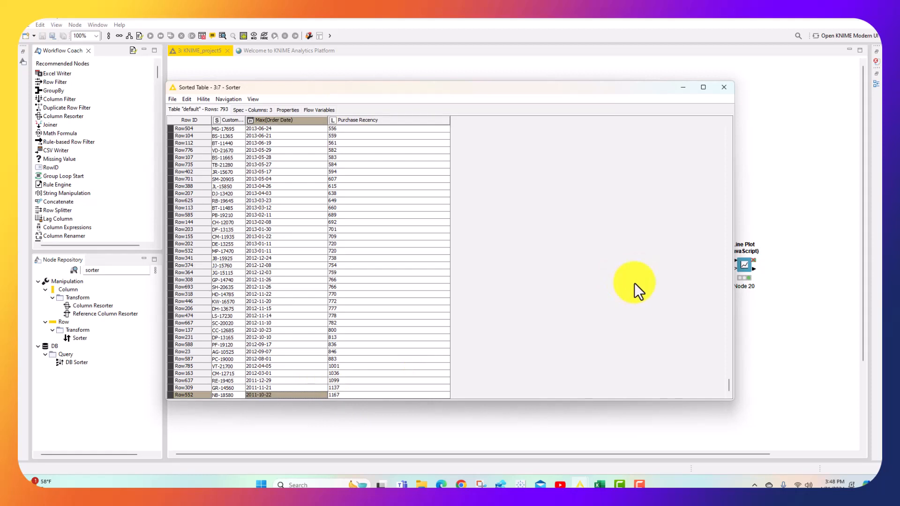
{"action": "left_click_drag", "start_coordinate": [730, 384], "coordinate": [761, 123]}
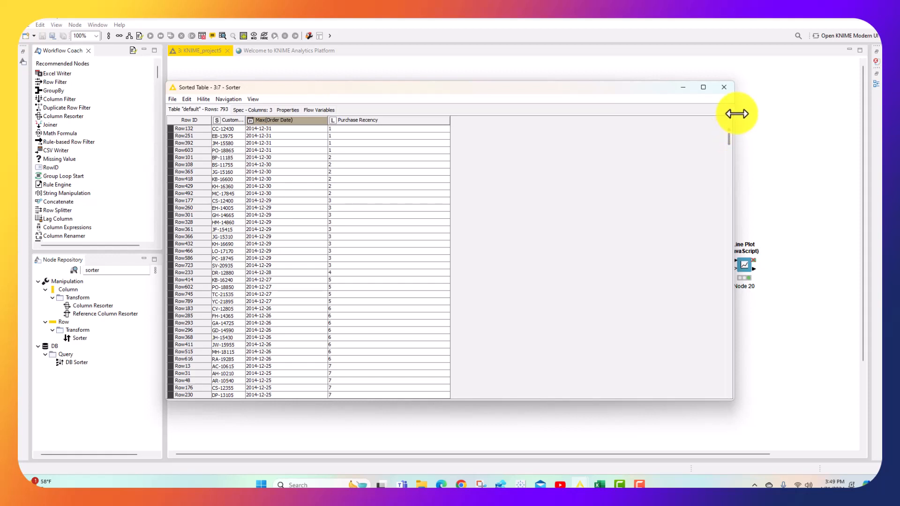
{"action": "left_click", "coordinate": [726, 88]}
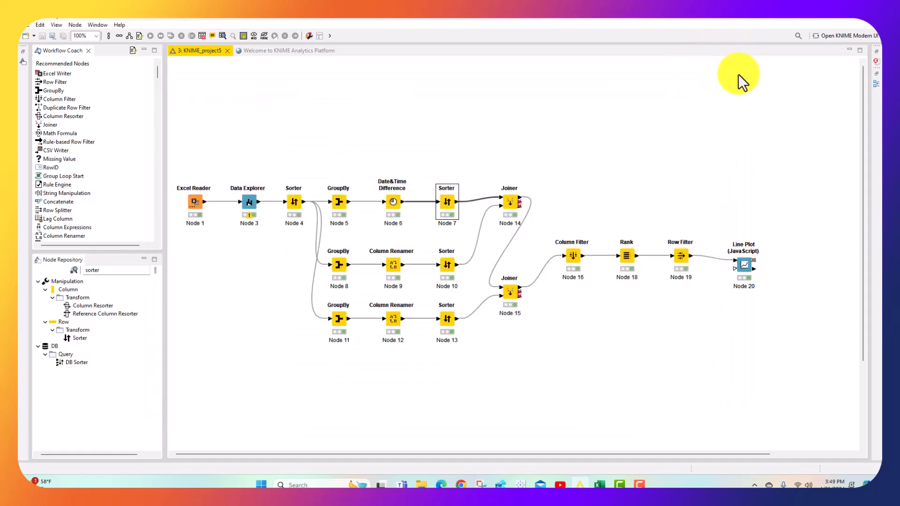